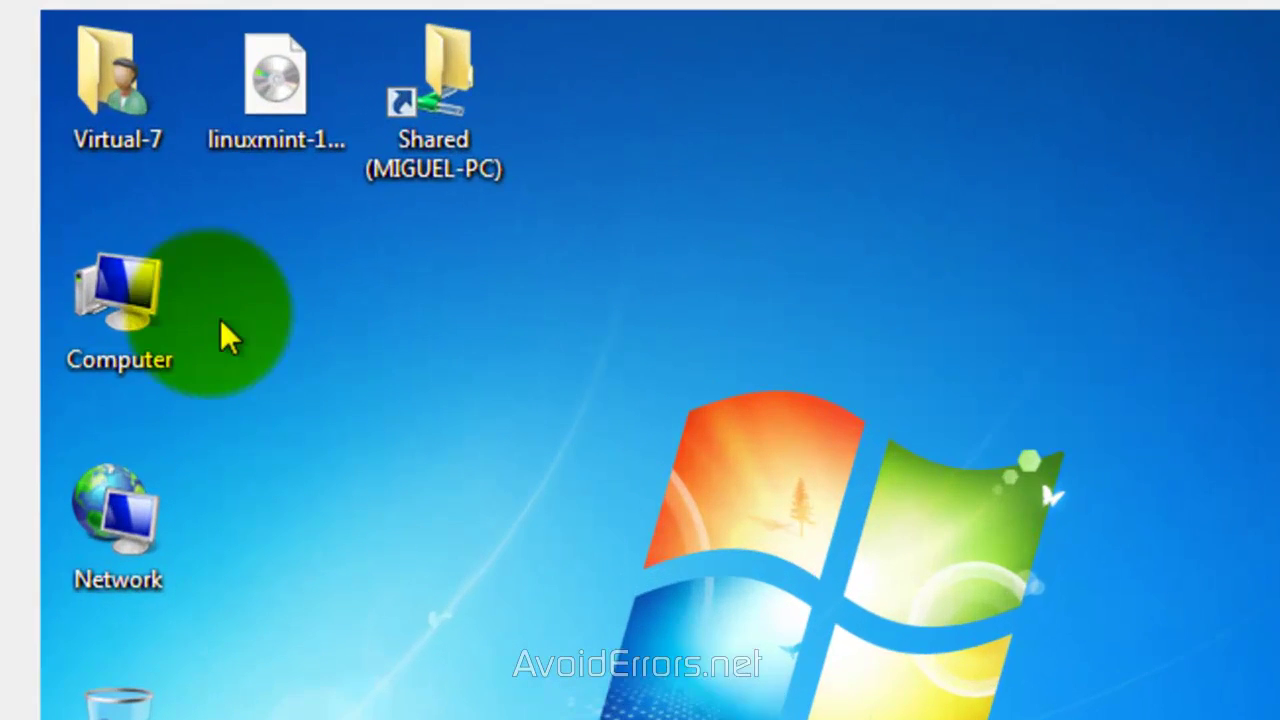
Open Disk Management in Computer Management to examine the hard disk's partitions, and close it.
right_click(195, 176)
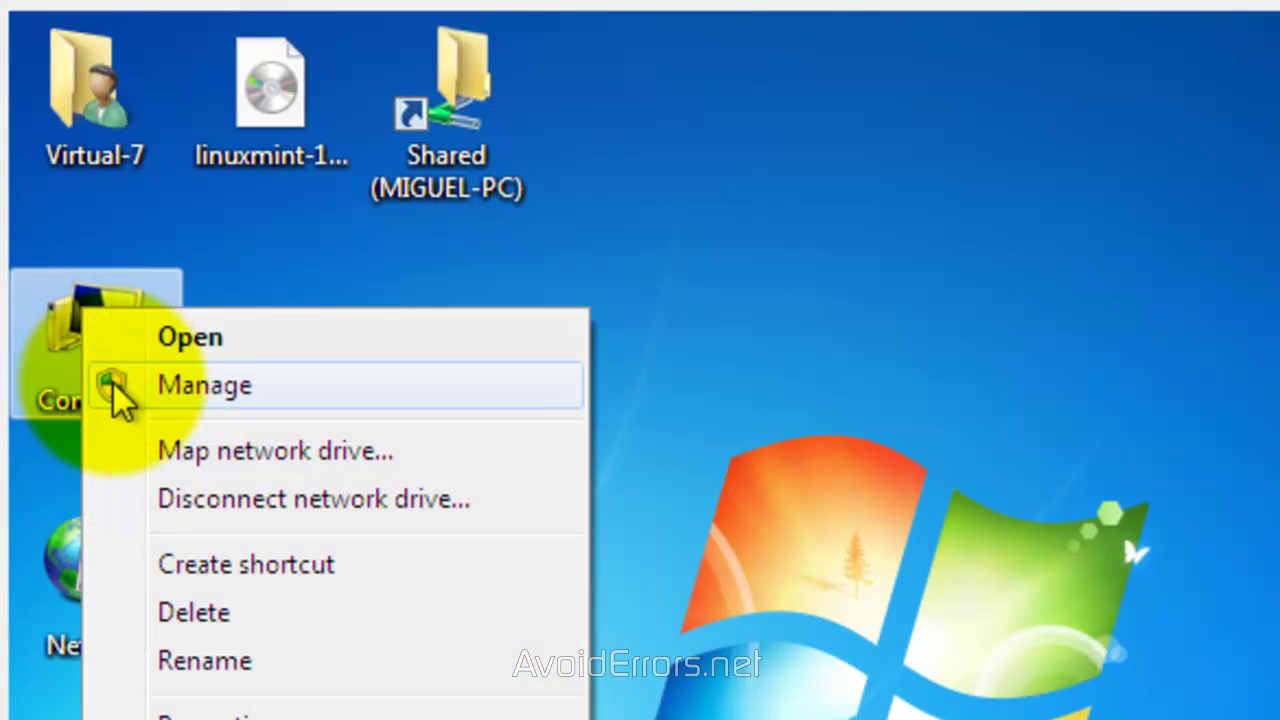
left_click(113, 383)
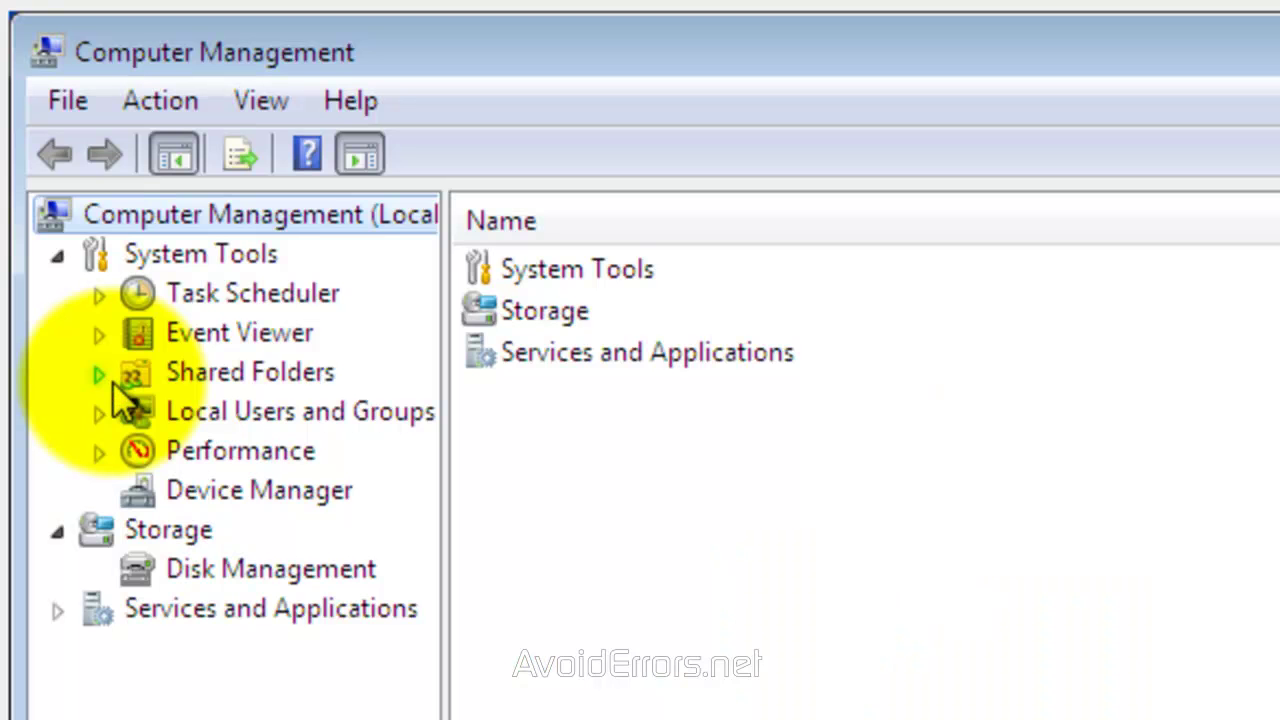
left_click(140, 568)
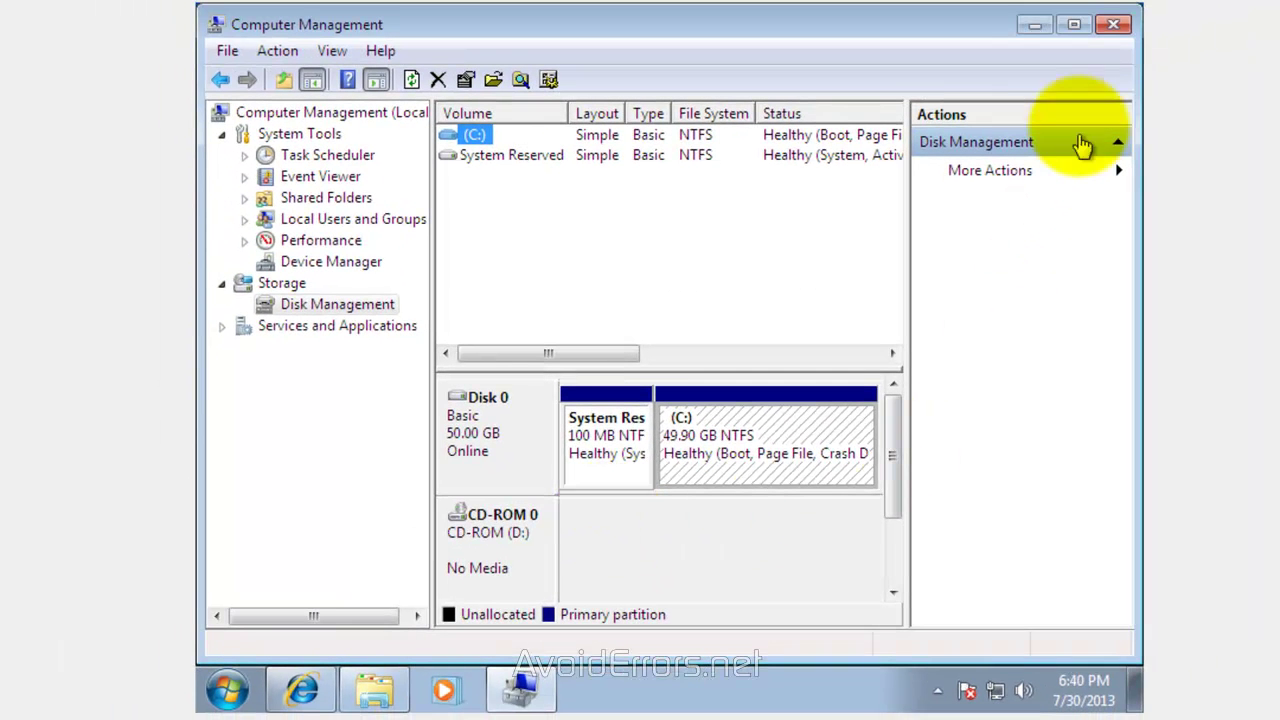
left_click(1112, 25)
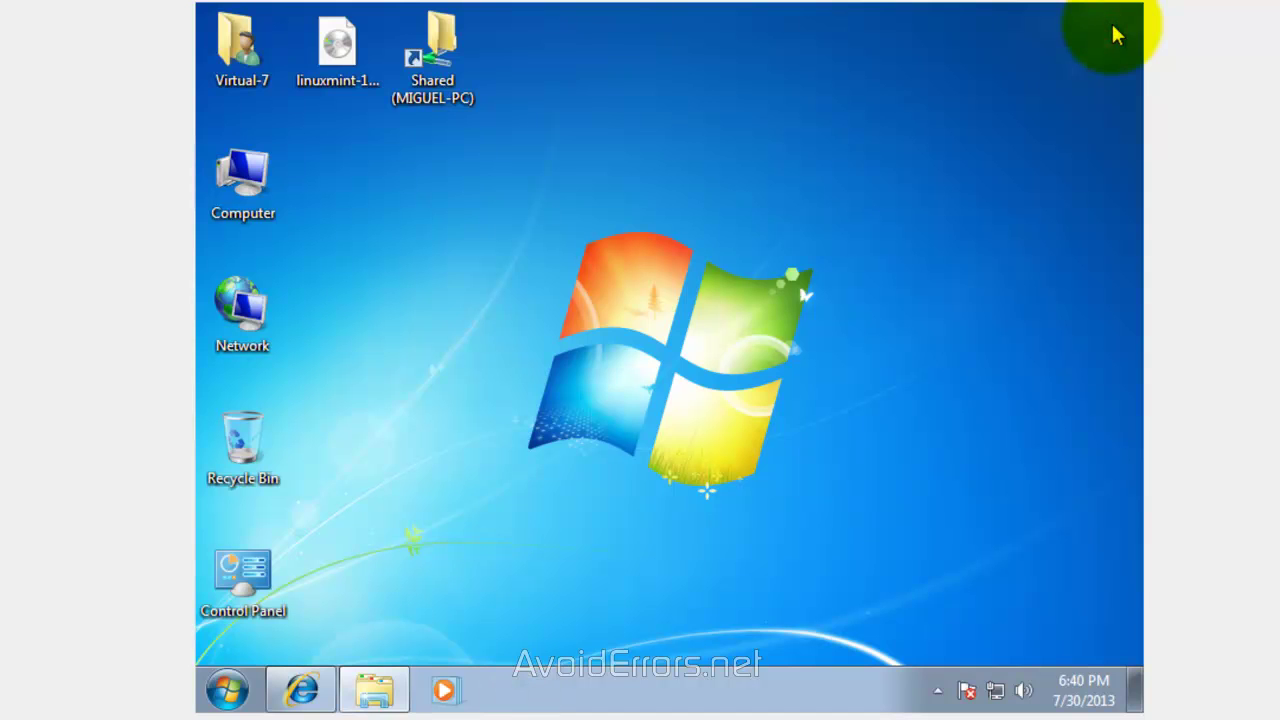
Switch to Internet Explorer and open the Cinnamon (32-bit) edition of Linux Mint 15 to examine its download mirrors.
left_click(302, 690)
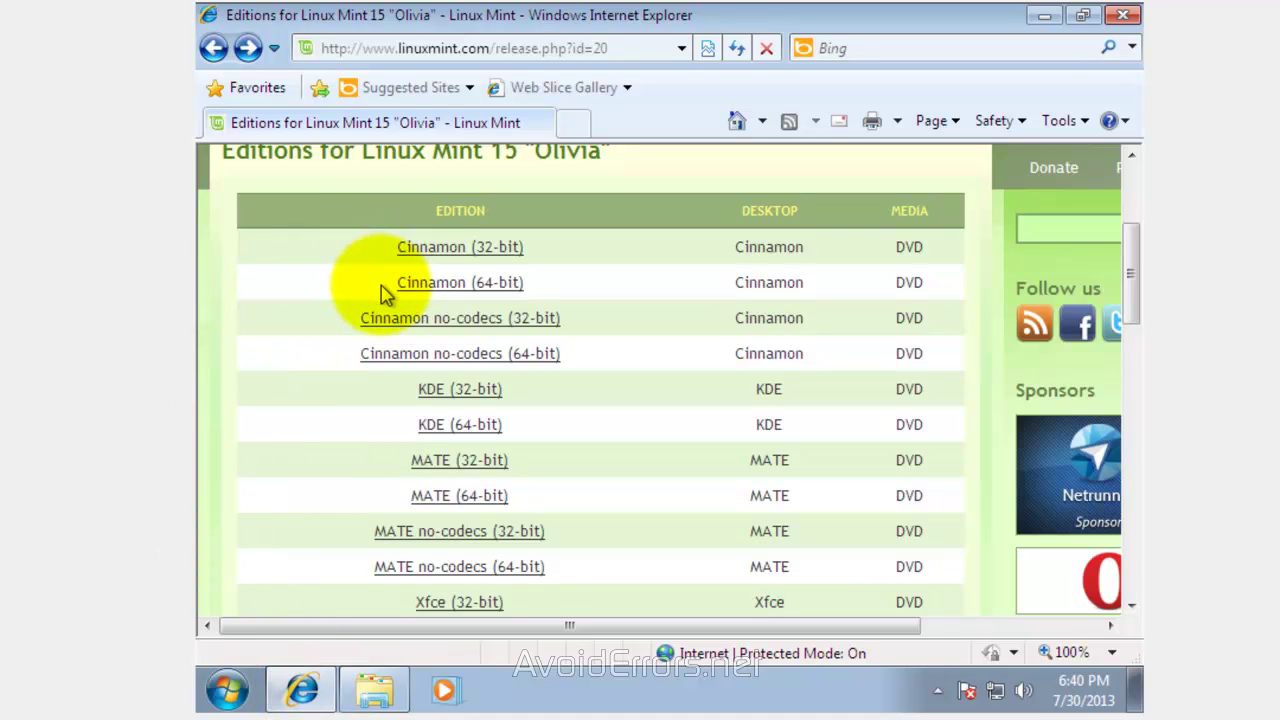
left_click(398, 250)
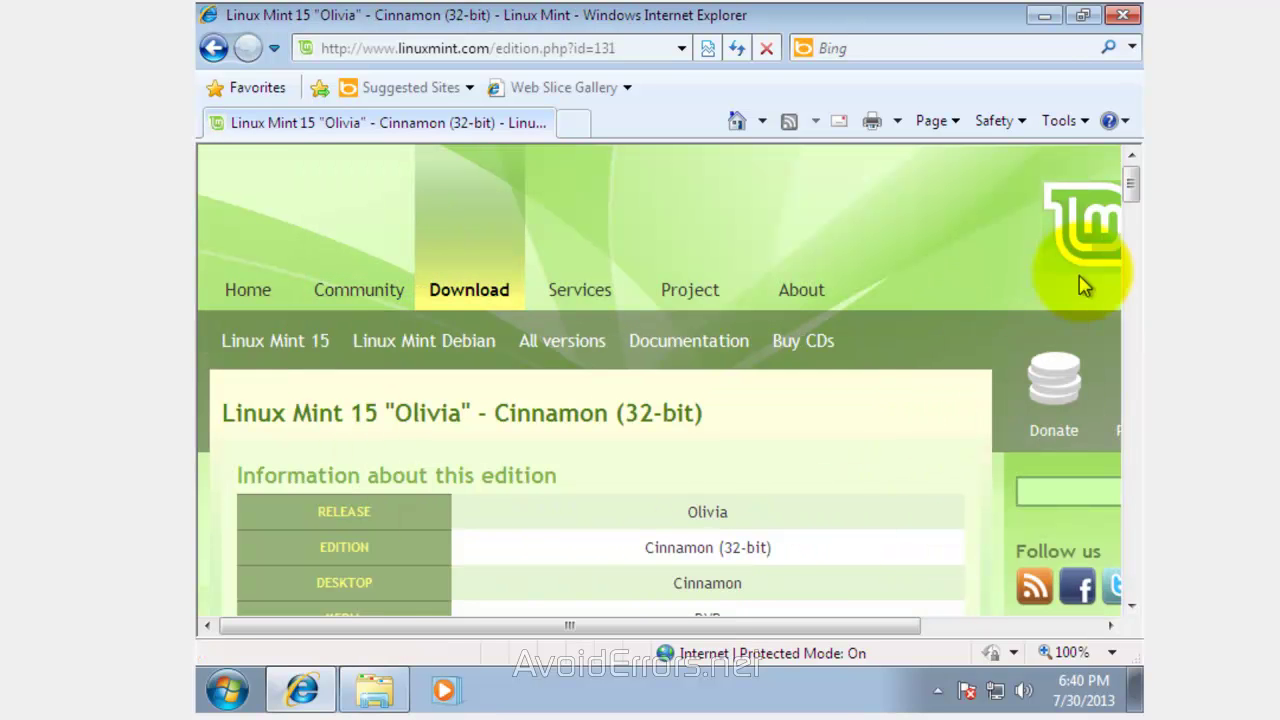
left_click_drag(1128, 185, 1131, 246)
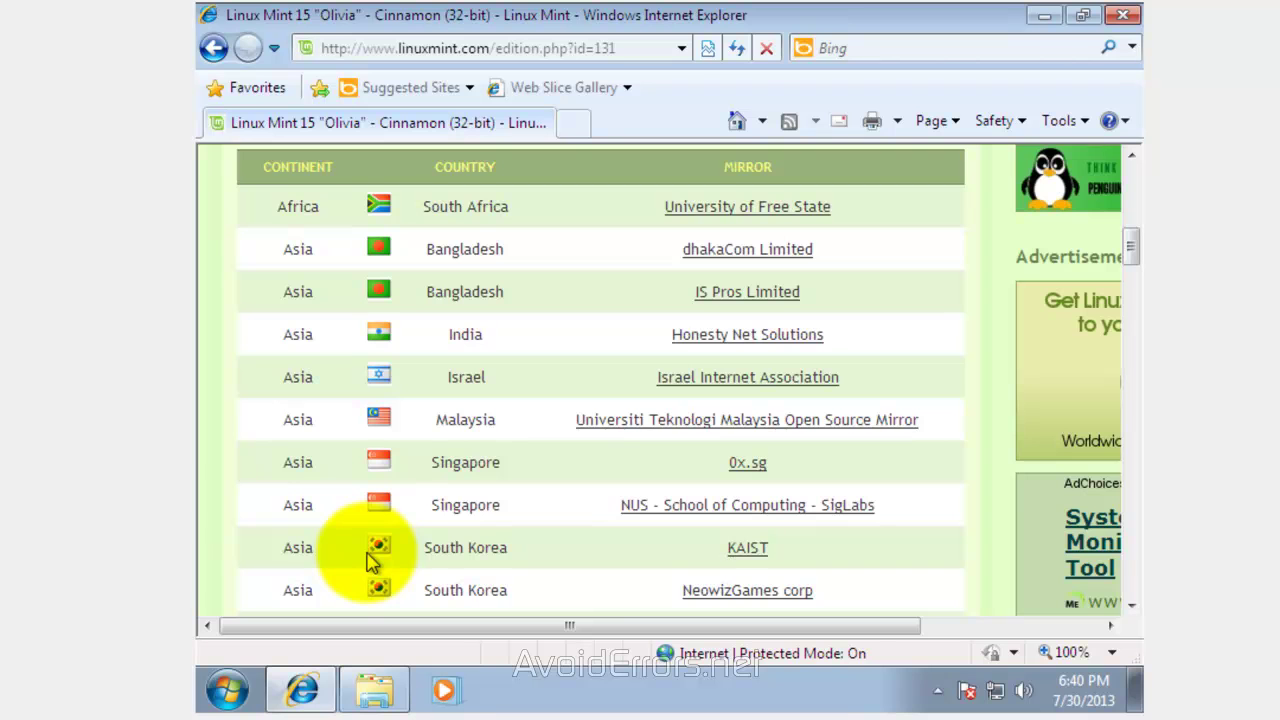
left_click(1046, 18)
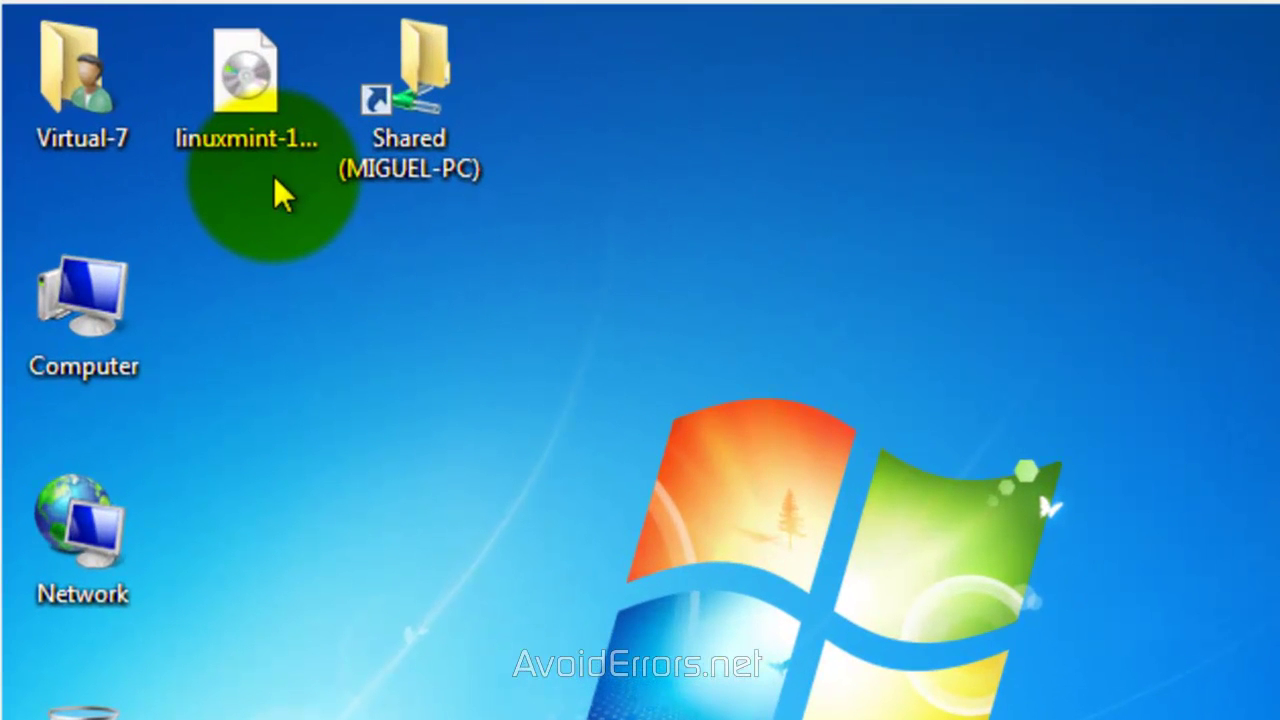
Try to burn the linuxmint-15-cinnamon-dvd-32bit.iso image on the desktop to a disc.
right_click(237, 94)
left_click(271, 125)
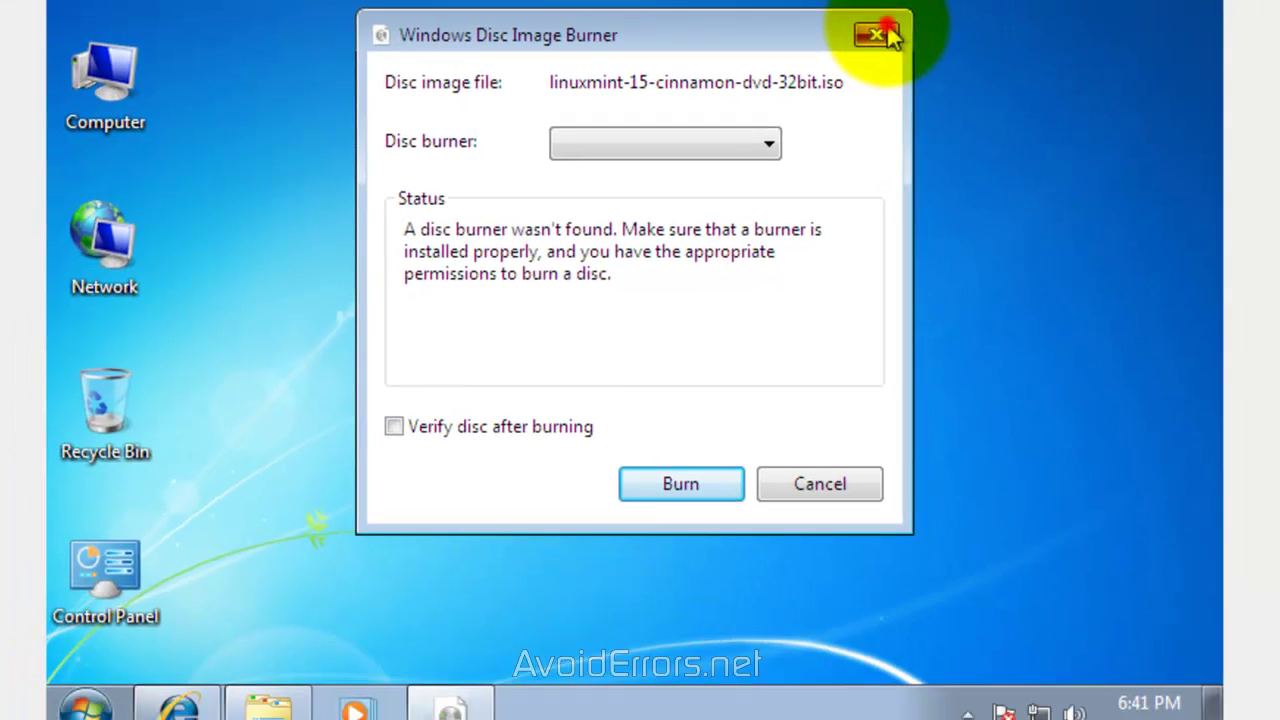
left_click(942, 44)
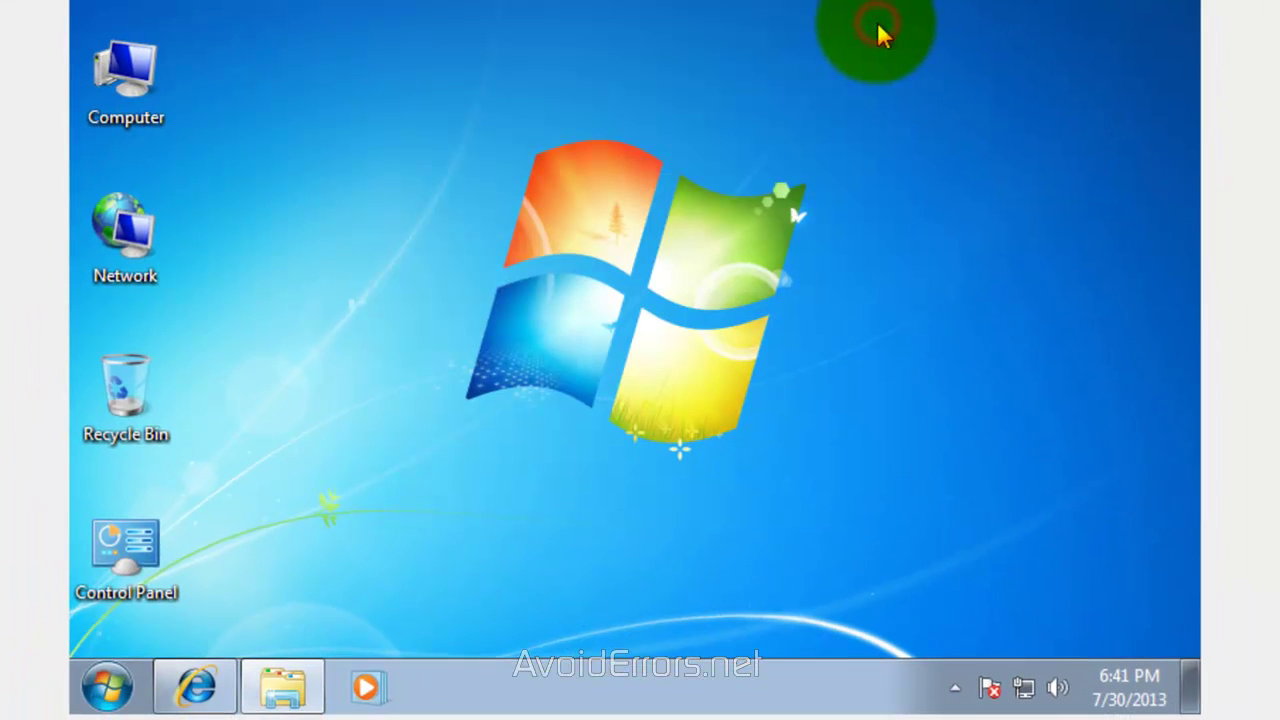
Restart the Windows 7 computer.
left_click(105, 685)
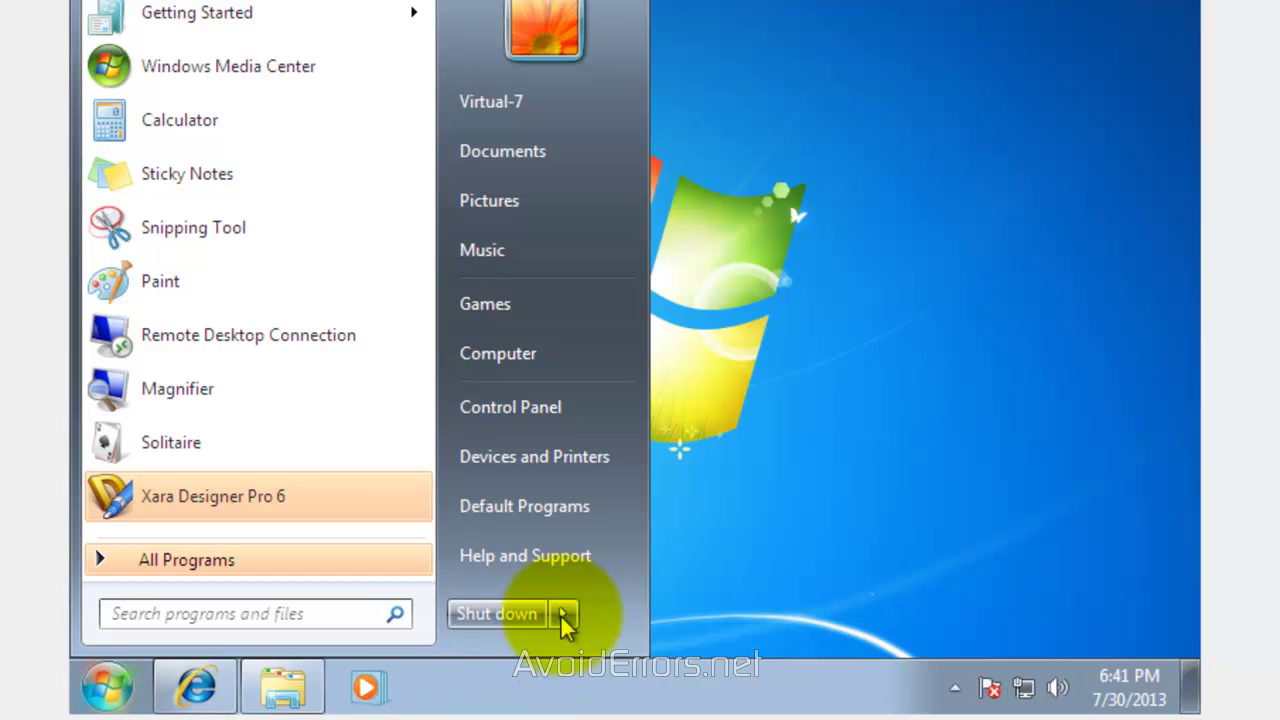
mouse_move(563, 612)
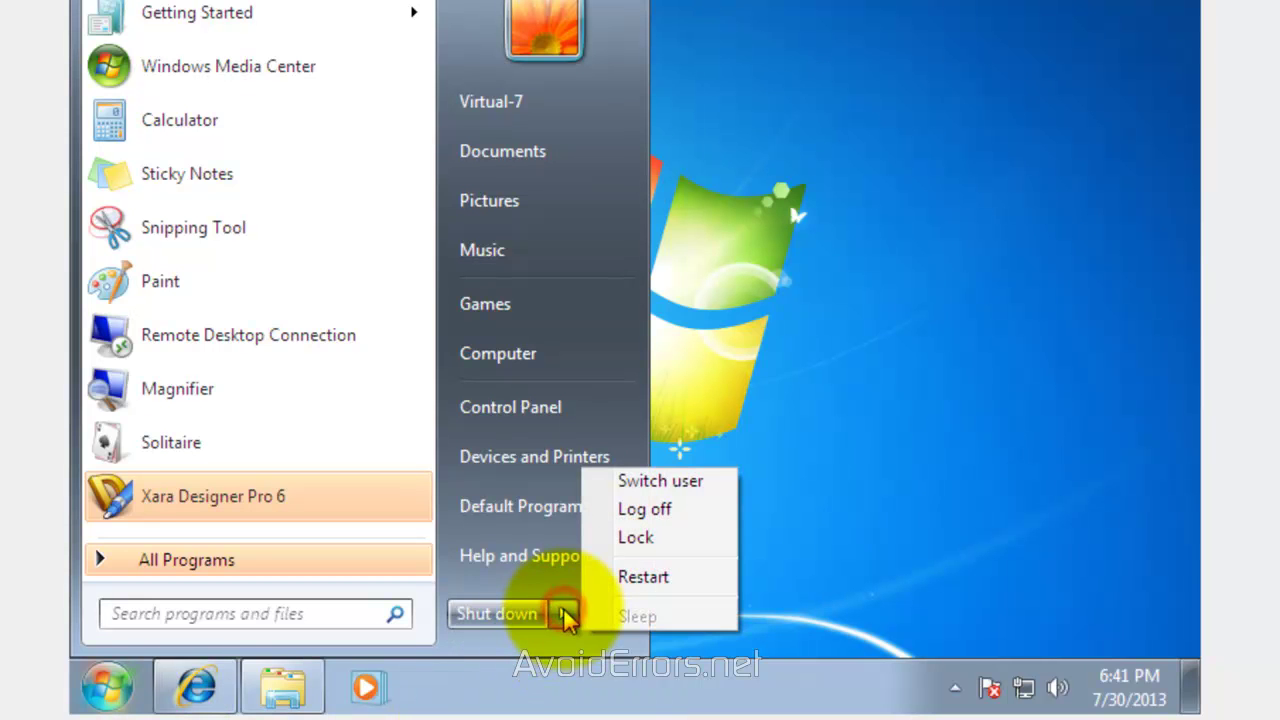
left_click(676, 577)
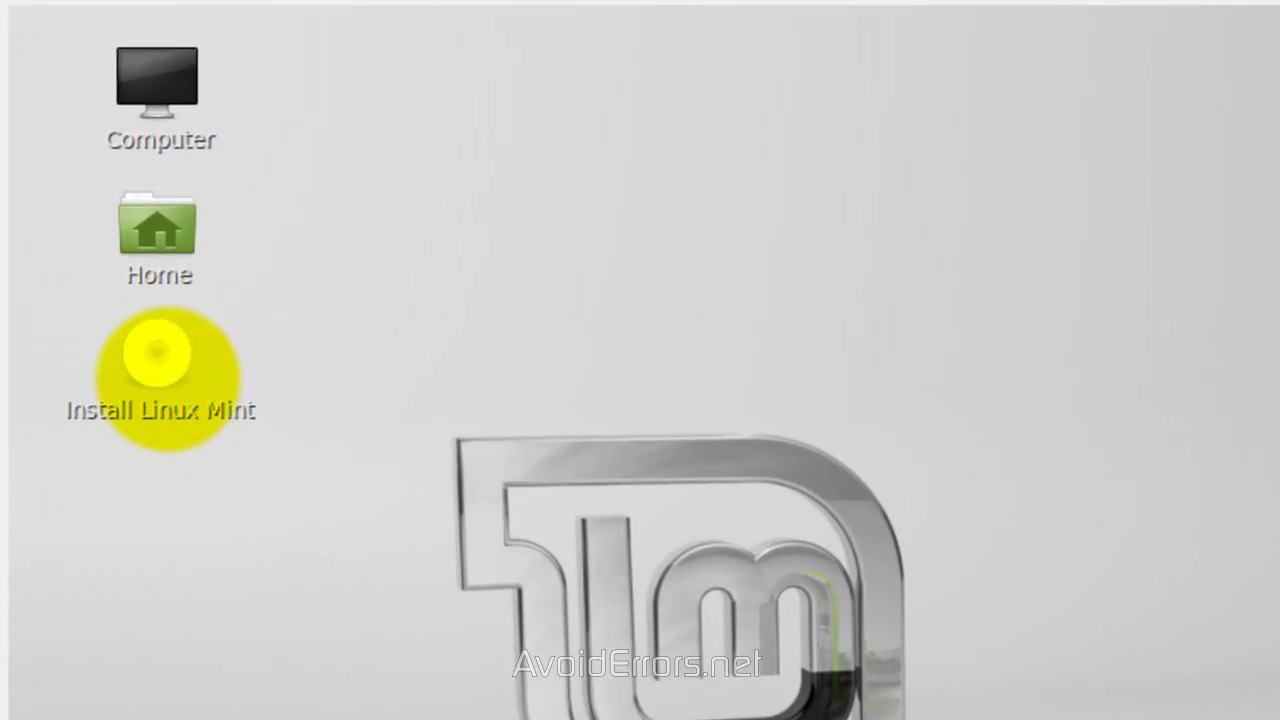
Start the Linux Mint installer in English and choose to install Linux Mint alongside Windows 7.
double_click(160, 360)
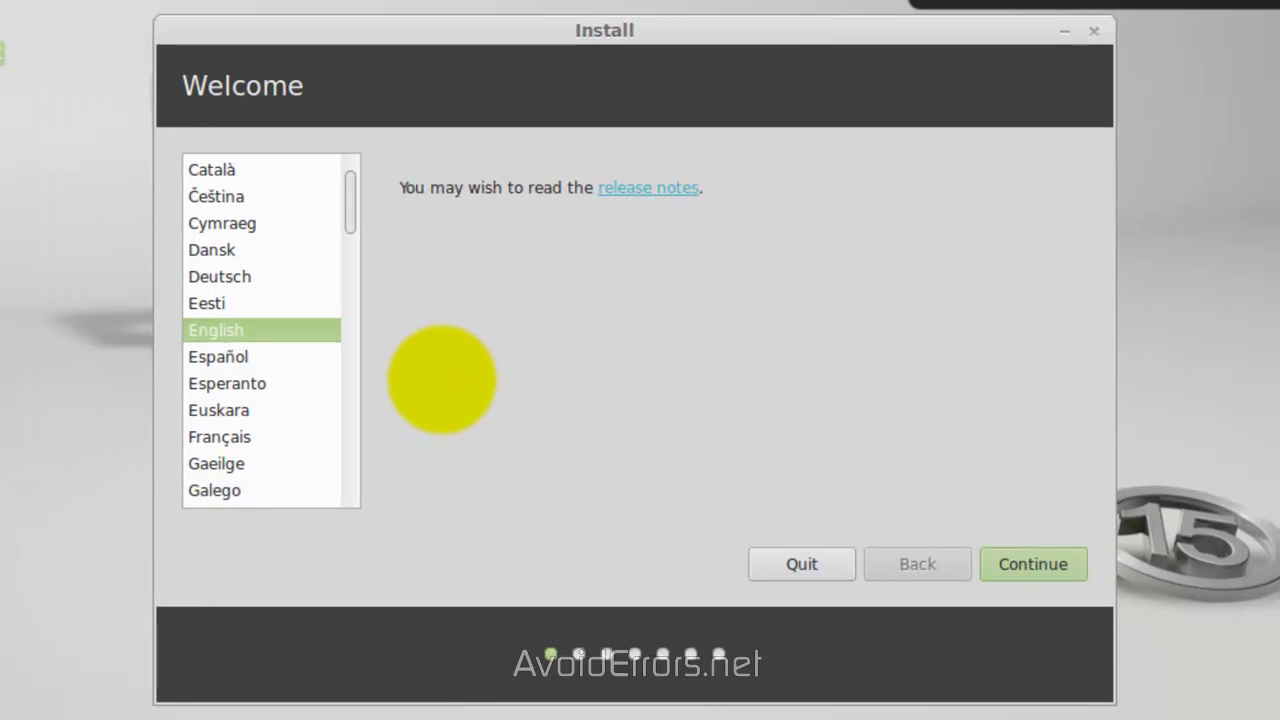
left_click(1065, 565)
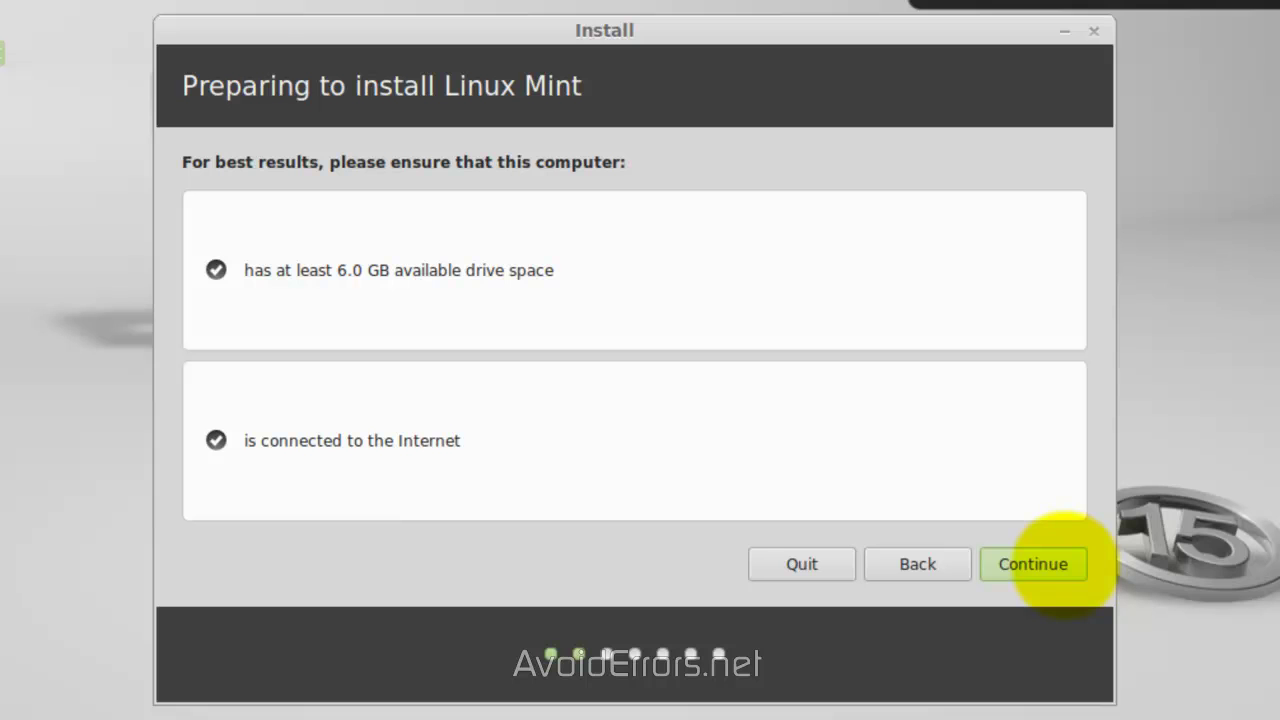
left_click(1060, 564)
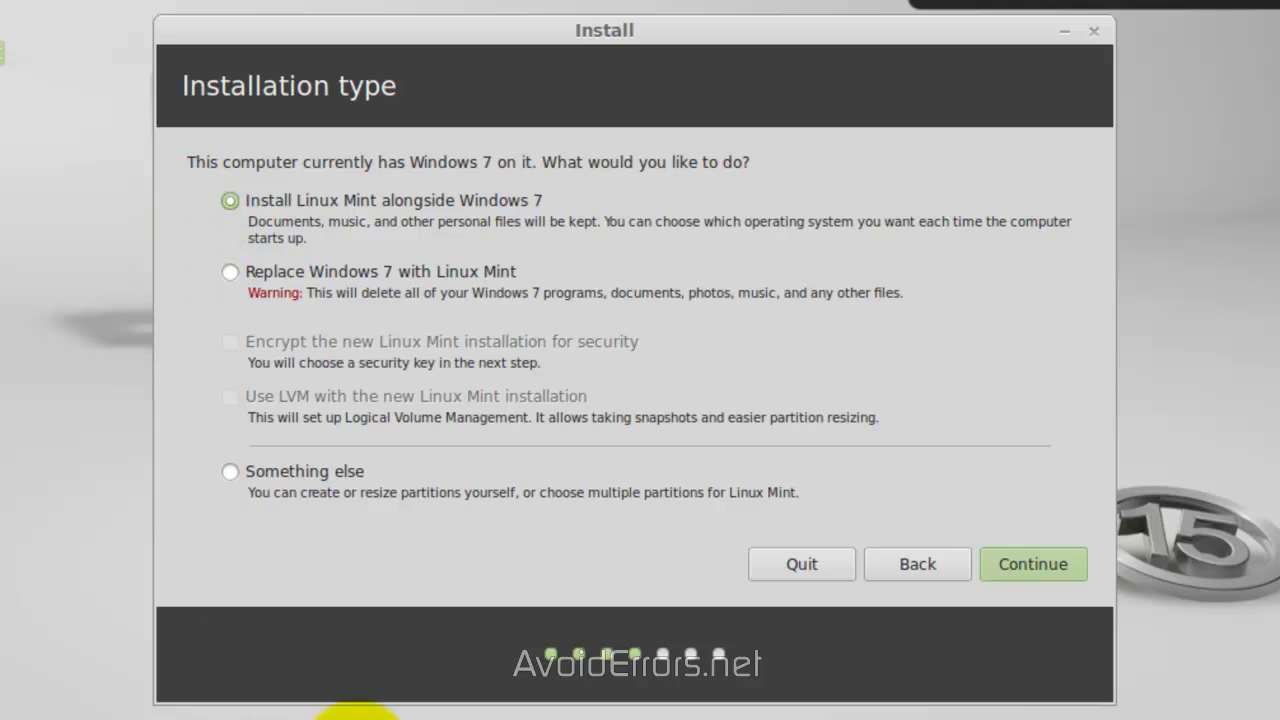
left_click(1003, 575)
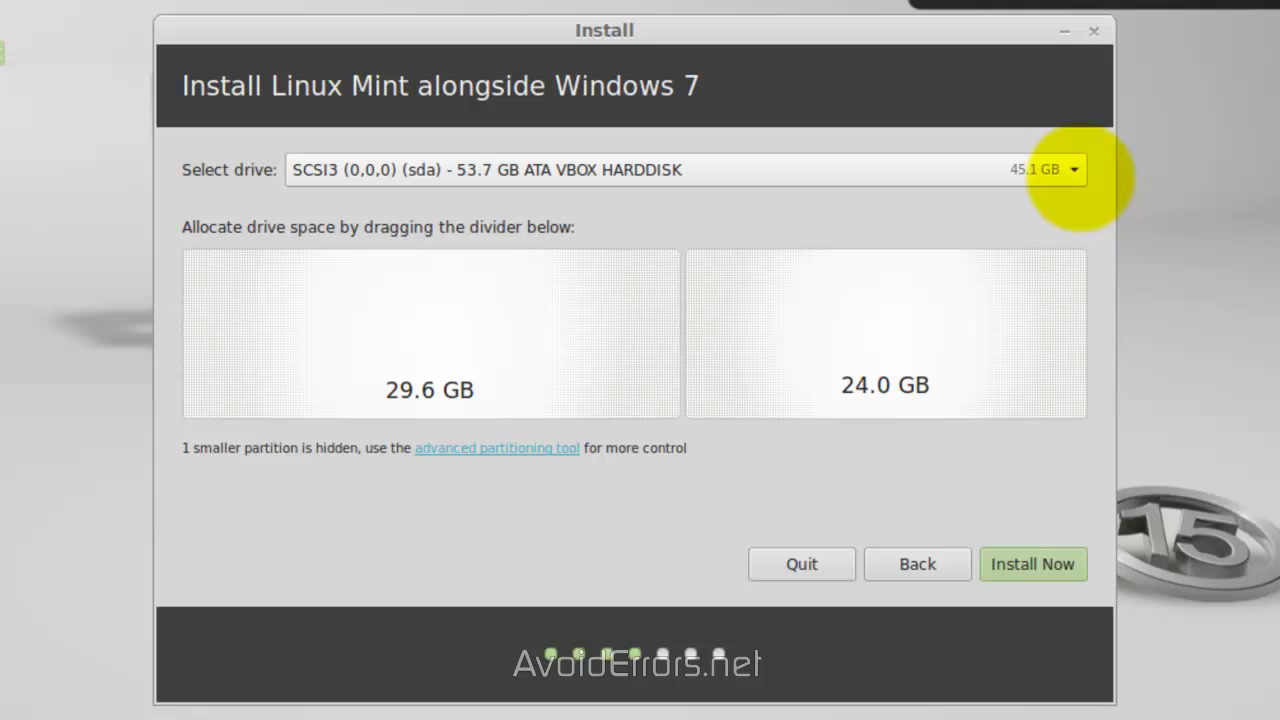
Split the sda drive into 43.6 GB and 10.0 GB, and start the installation by writing the changes to disk.
left_click(1075, 170)
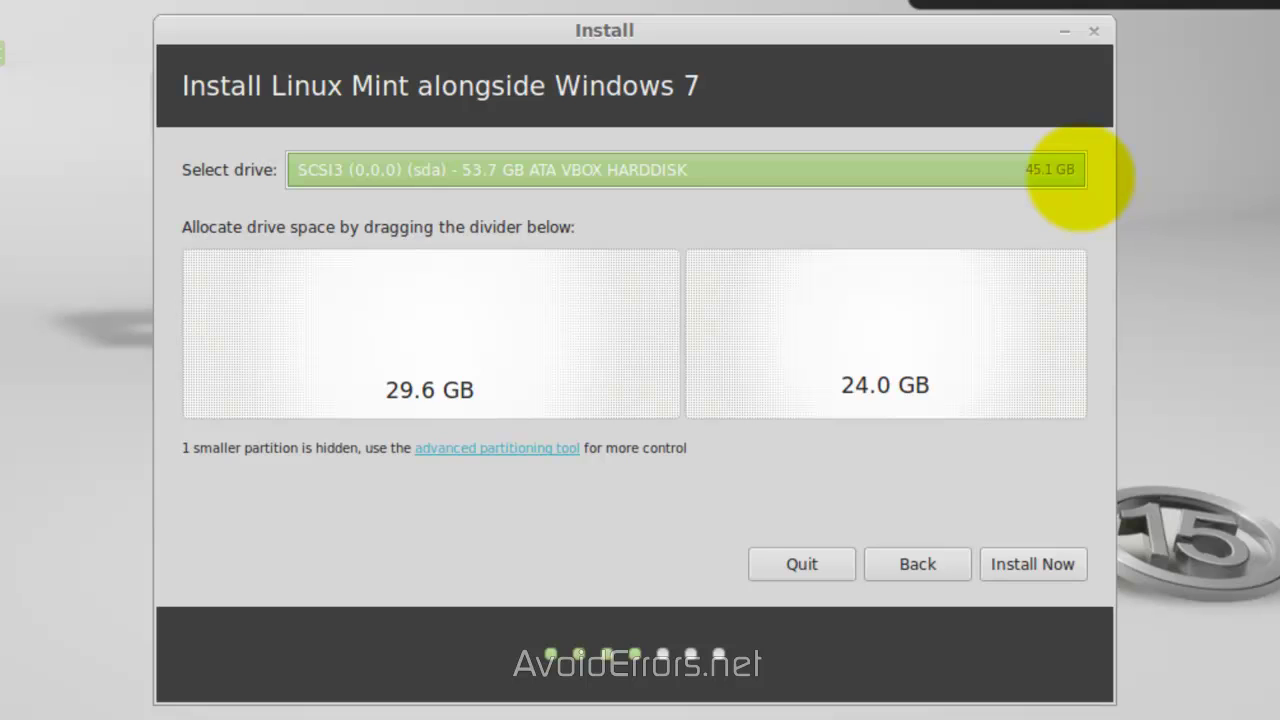
left_click(1100, 209)
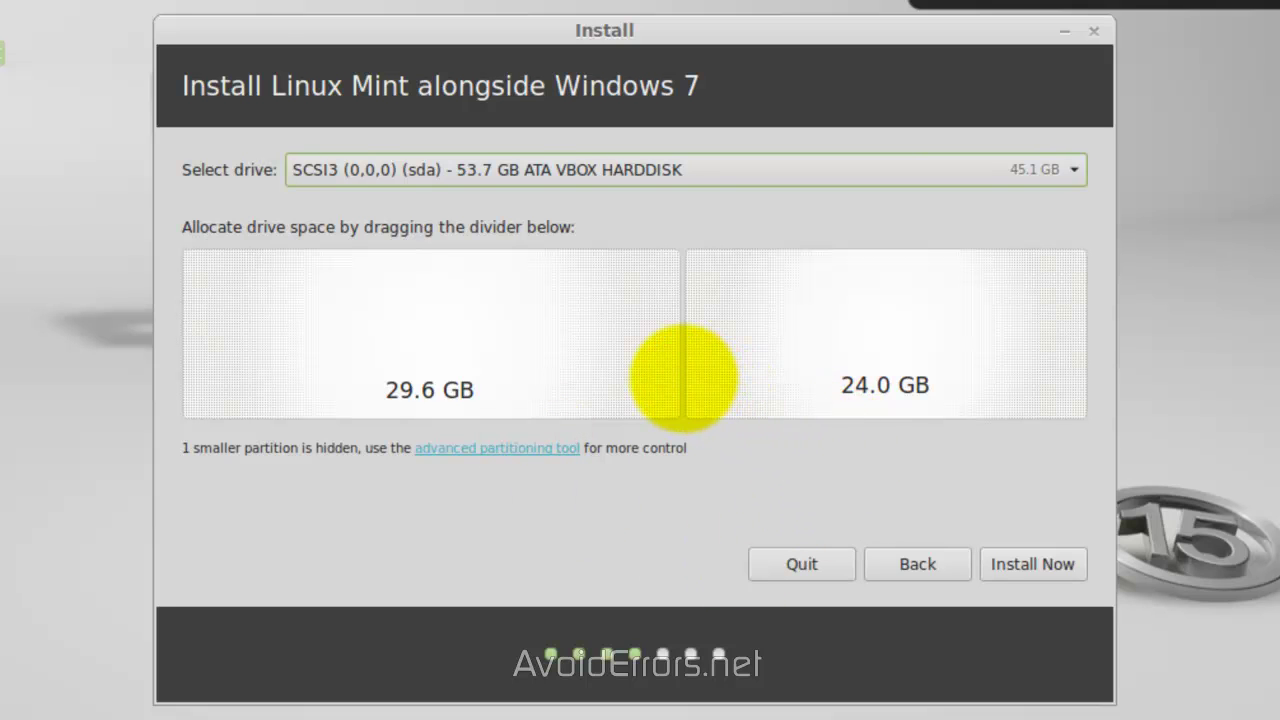
left_click_drag(683, 378, 916, 386)
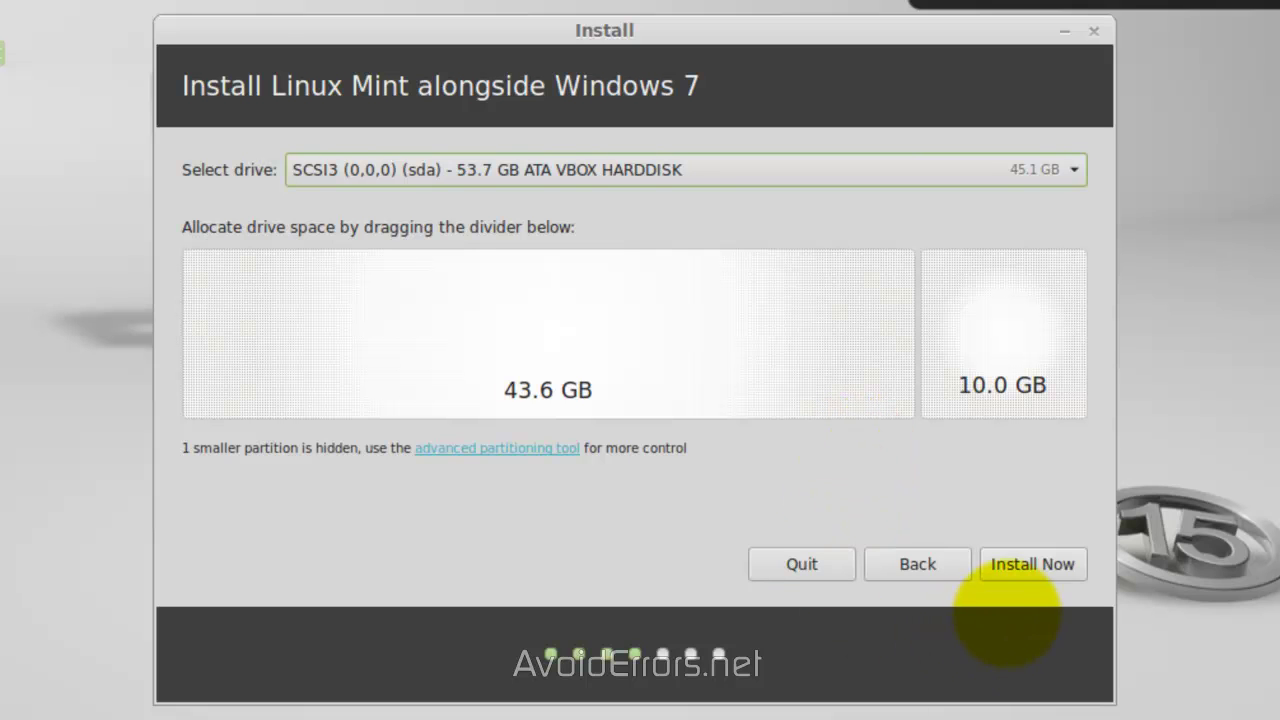
left_click(1025, 566)
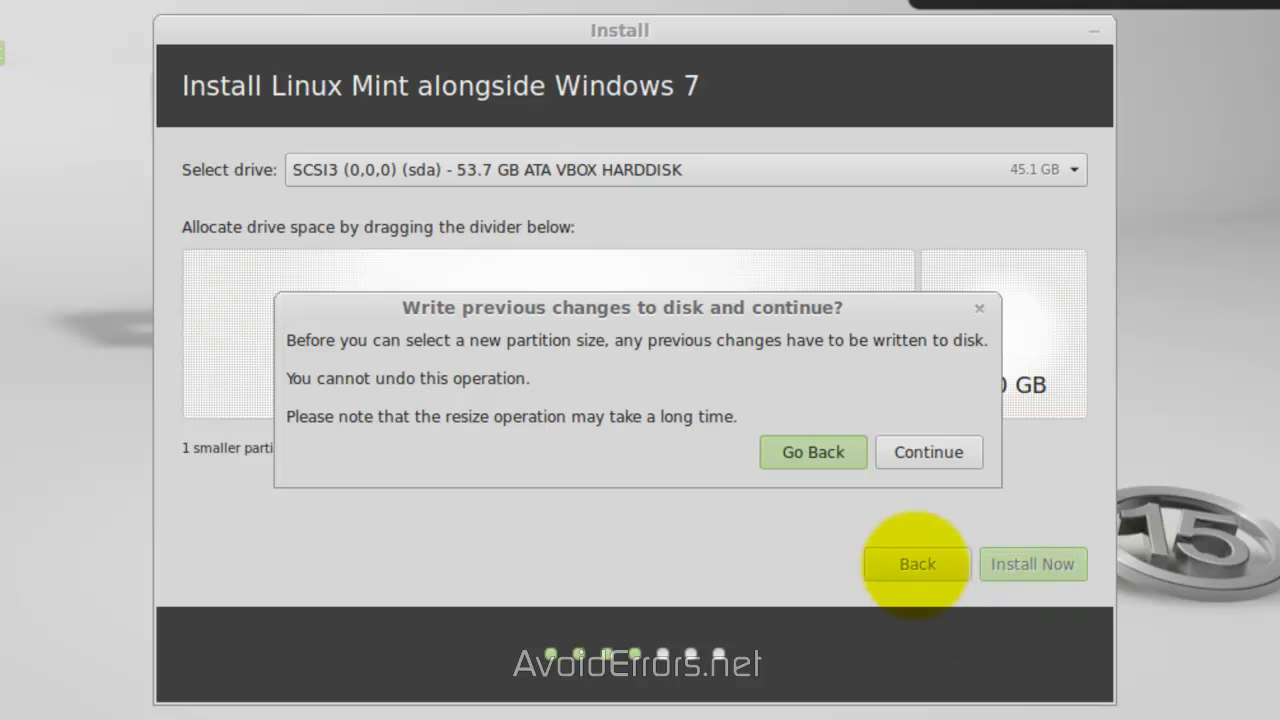
left_click(903, 452)
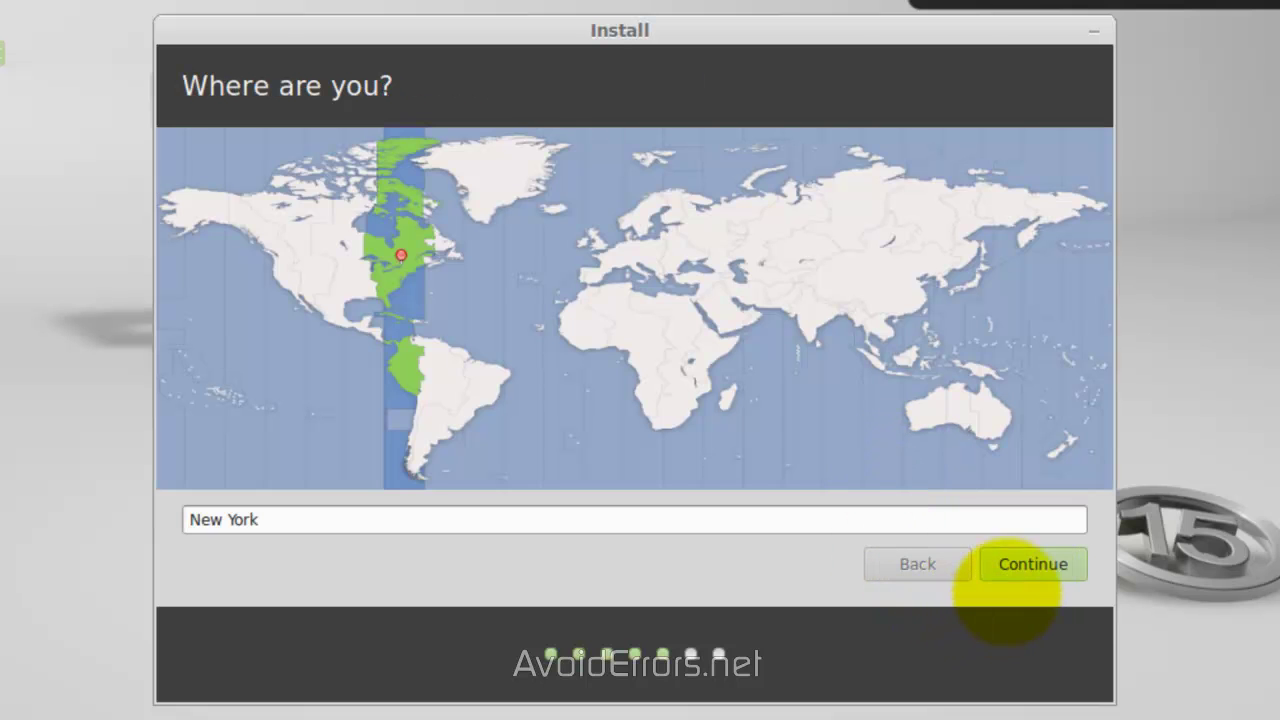
Accept New York as the location and English (US) as the keyboard layout.
left_click(1010, 571)
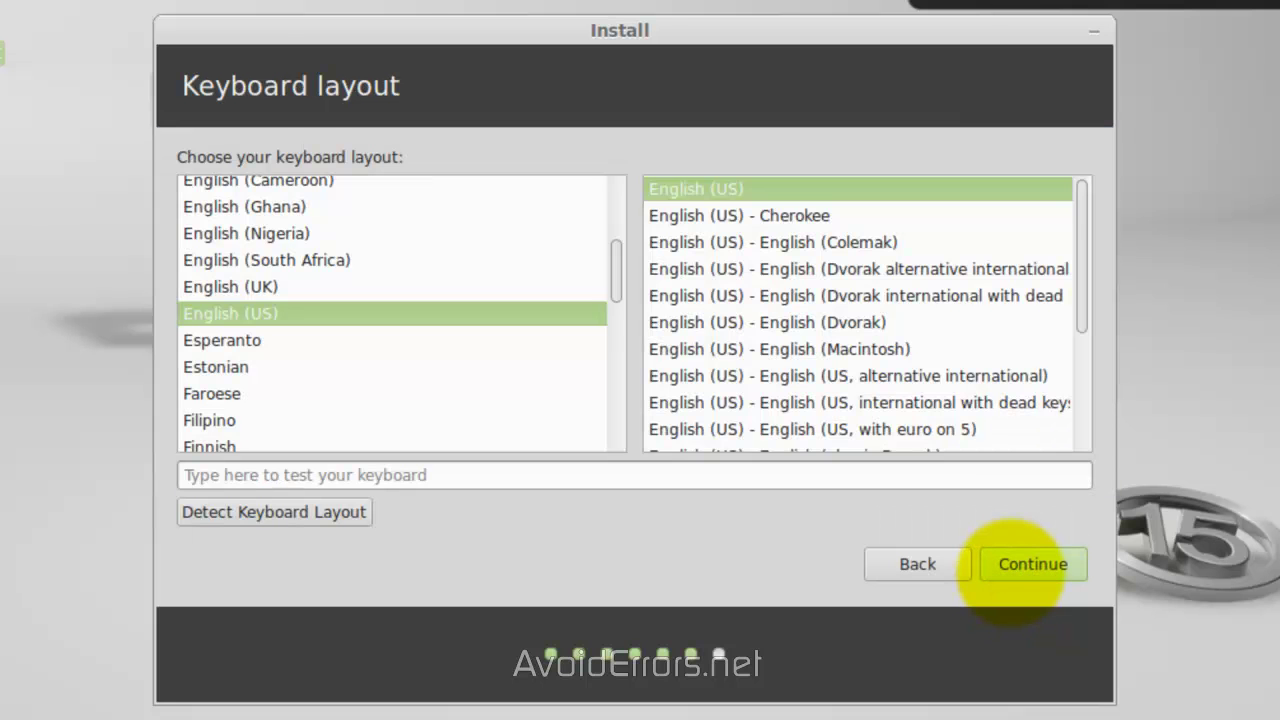
left_click(1000, 568)
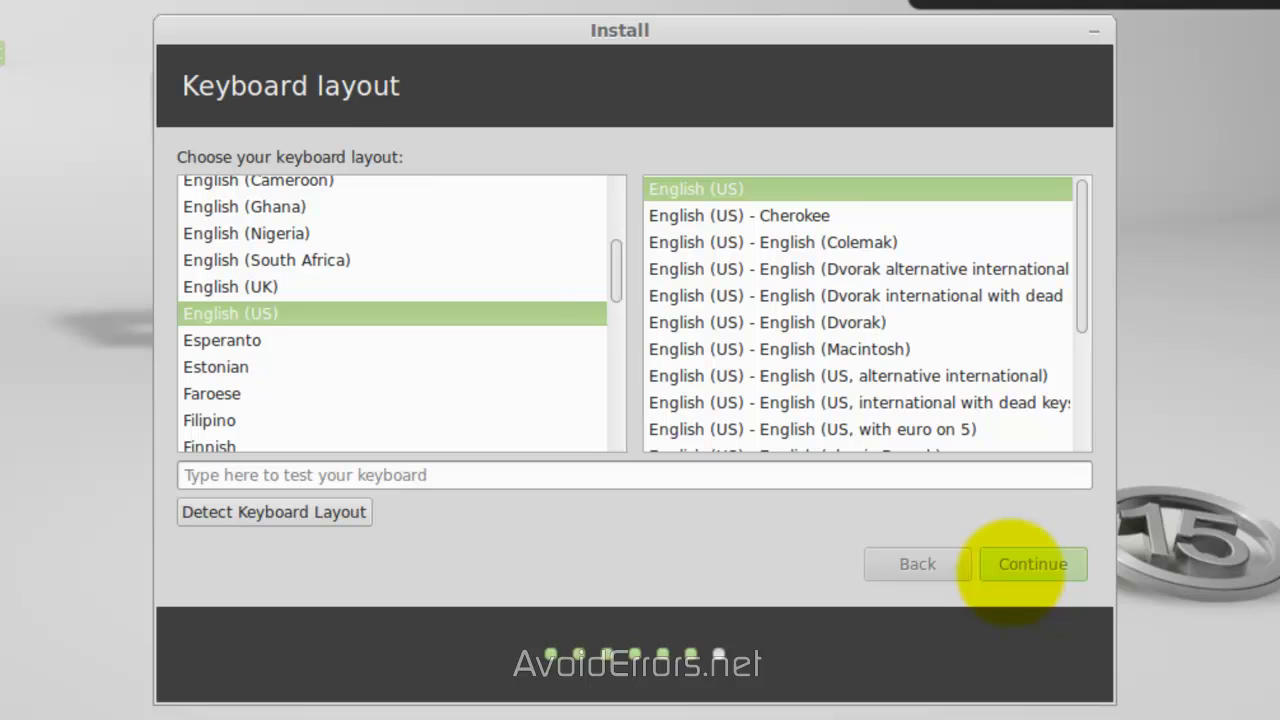
Set up the AvoidErrors user account with the account password and automatic login.
type("Avoid")
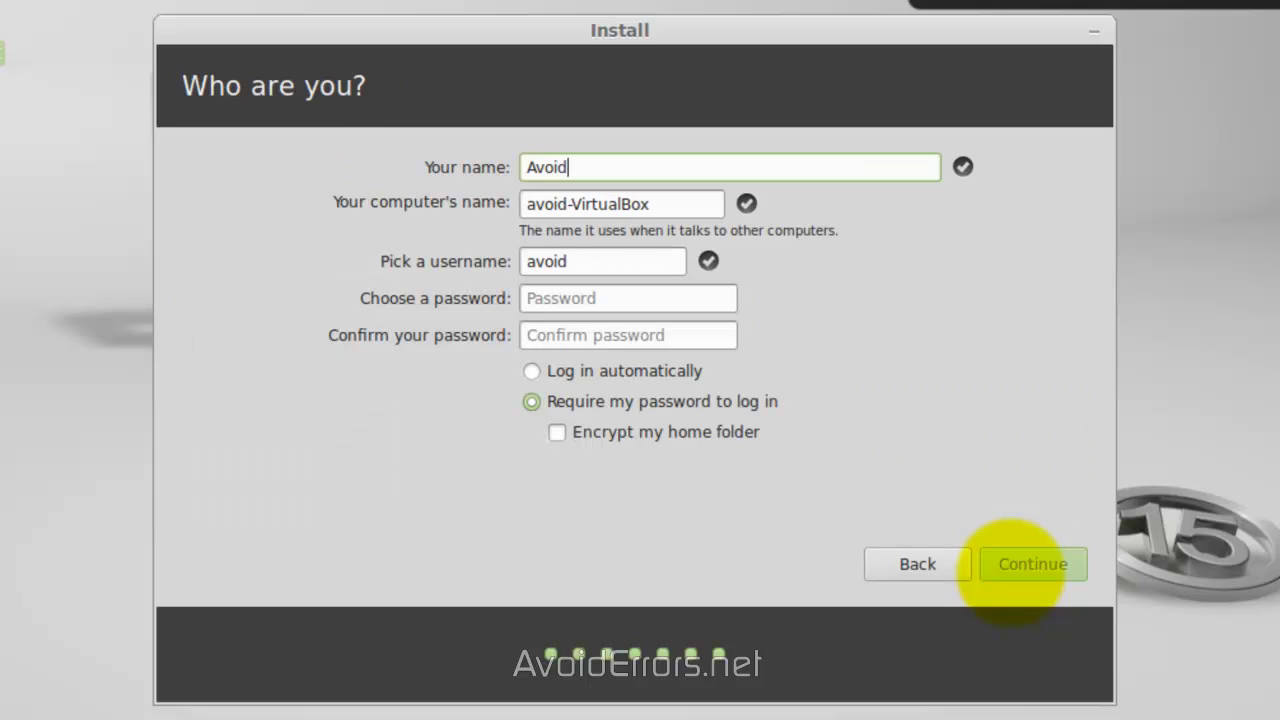
type("Errors")
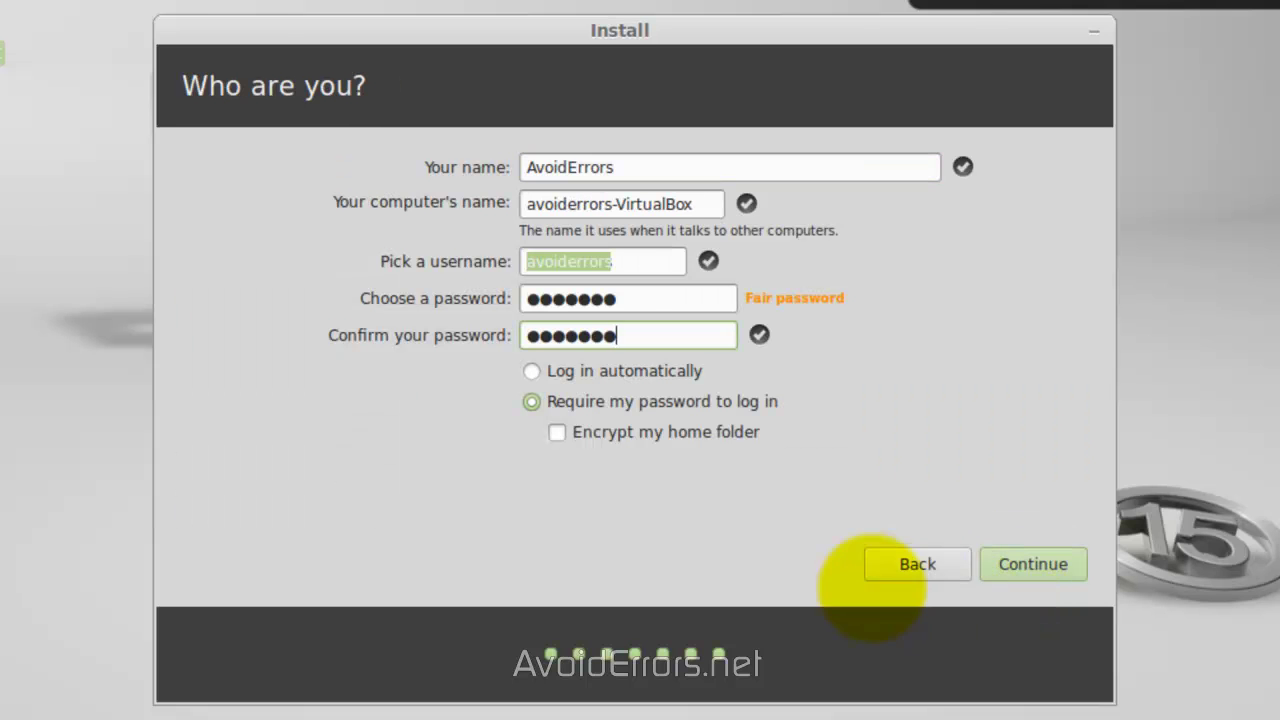
left_click(642, 372)
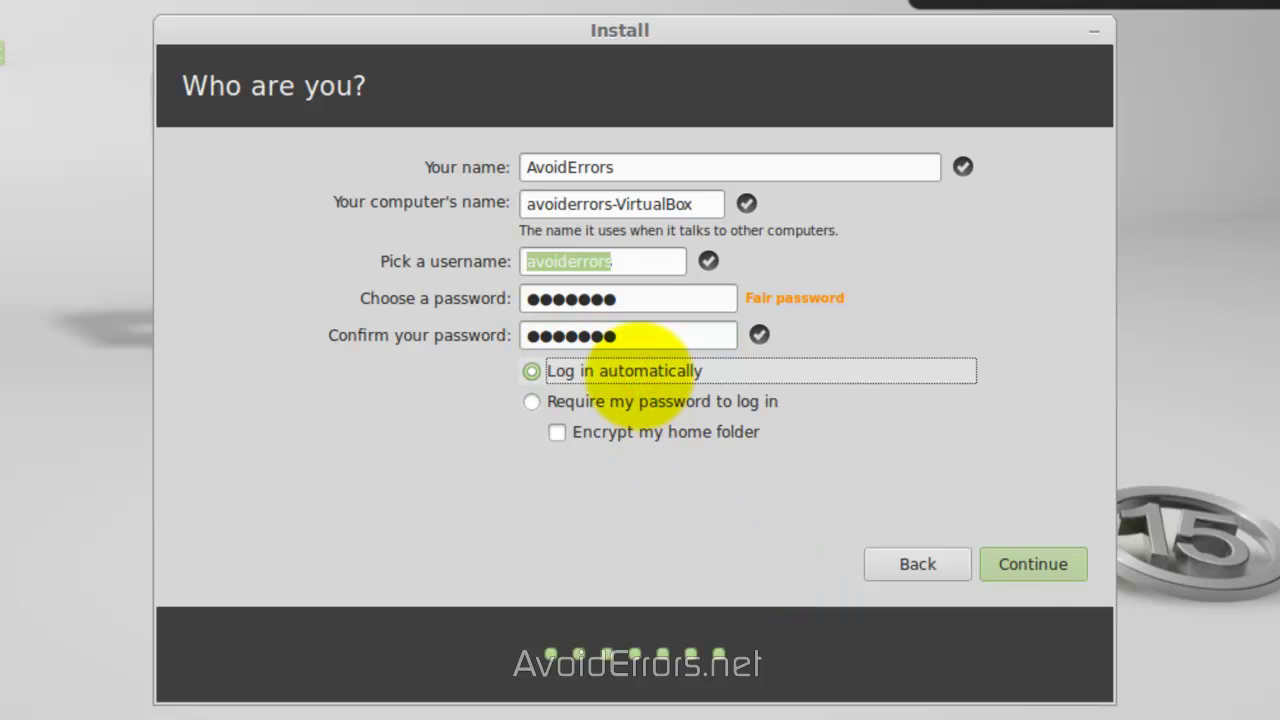
left_click(1012, 577)
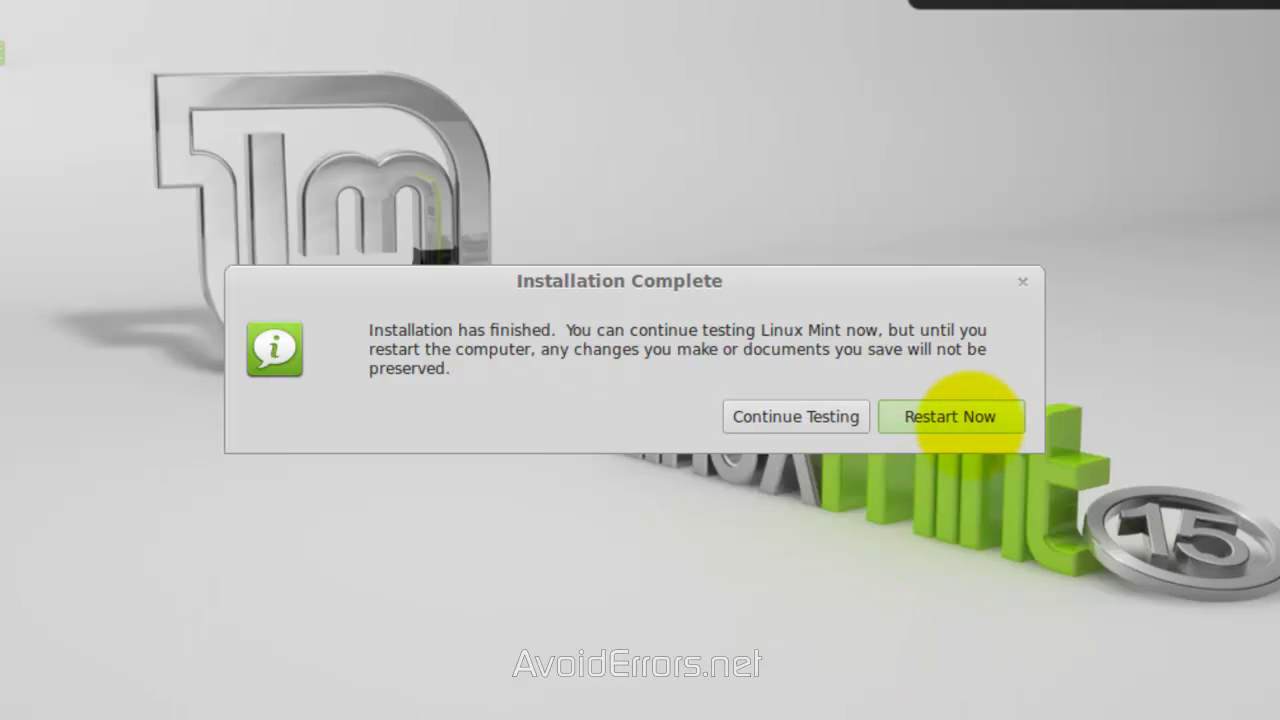
Restart the computer after the installation and highlight the Windows 7 (loader) entry in the GRUB boot list.
left_click(968, 418)
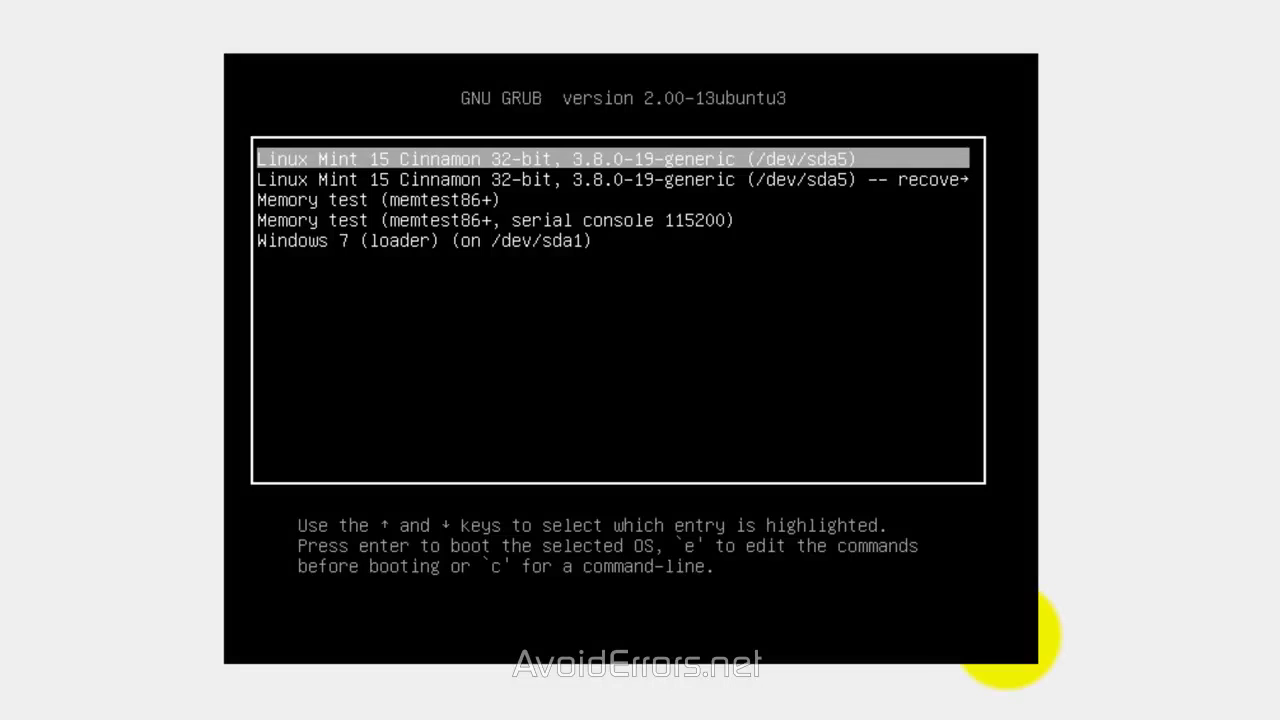
key("Down")
key("Down")
key("Down")
key("Down")
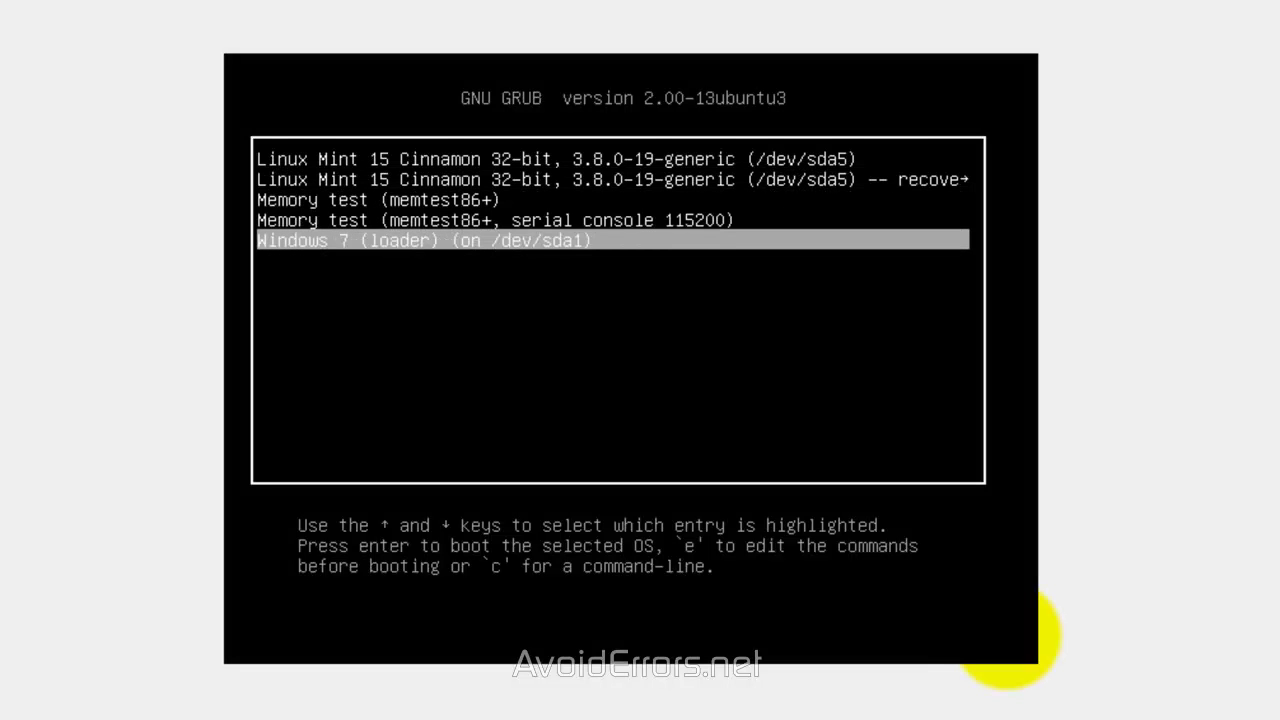
Select the first boot entry, Linux Mint 15 Cinnamon 32-bit, and boot into it.
key("Up")
key("Up")
key("Up")
key("Up")
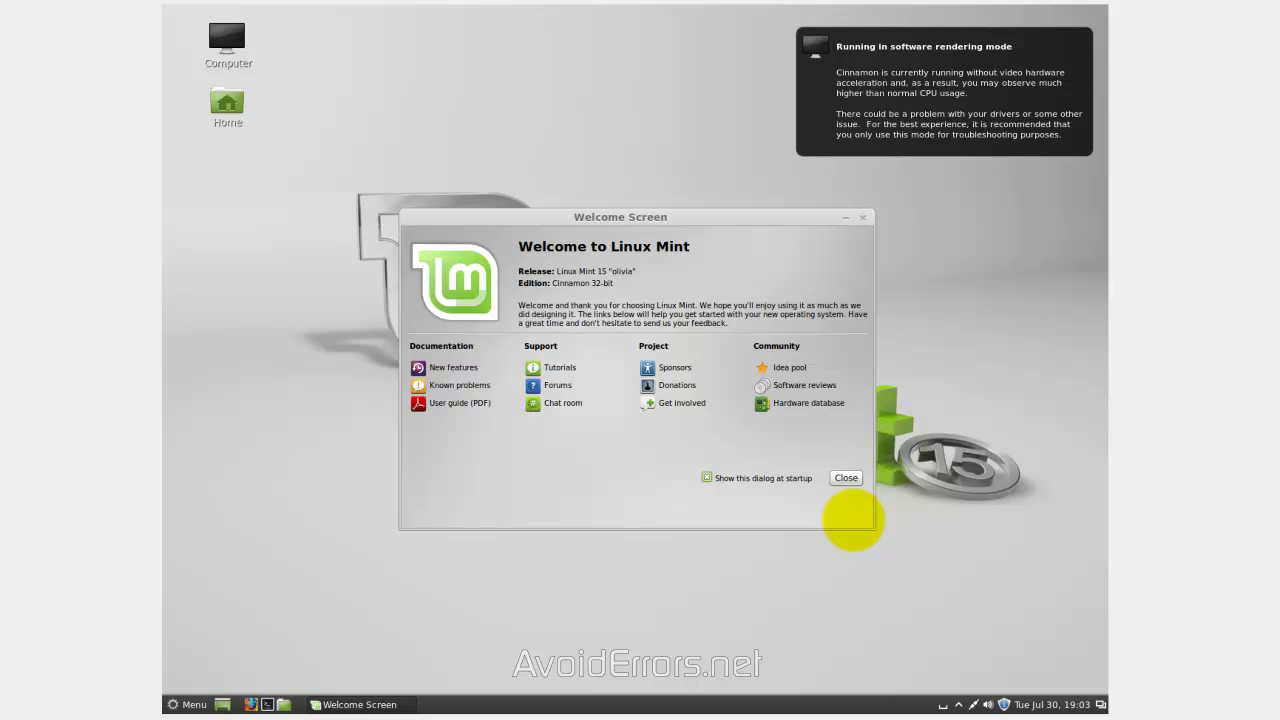
Close the Welcome Screen and open the list of installed Linux Mint applications.
left_click(846, 478)
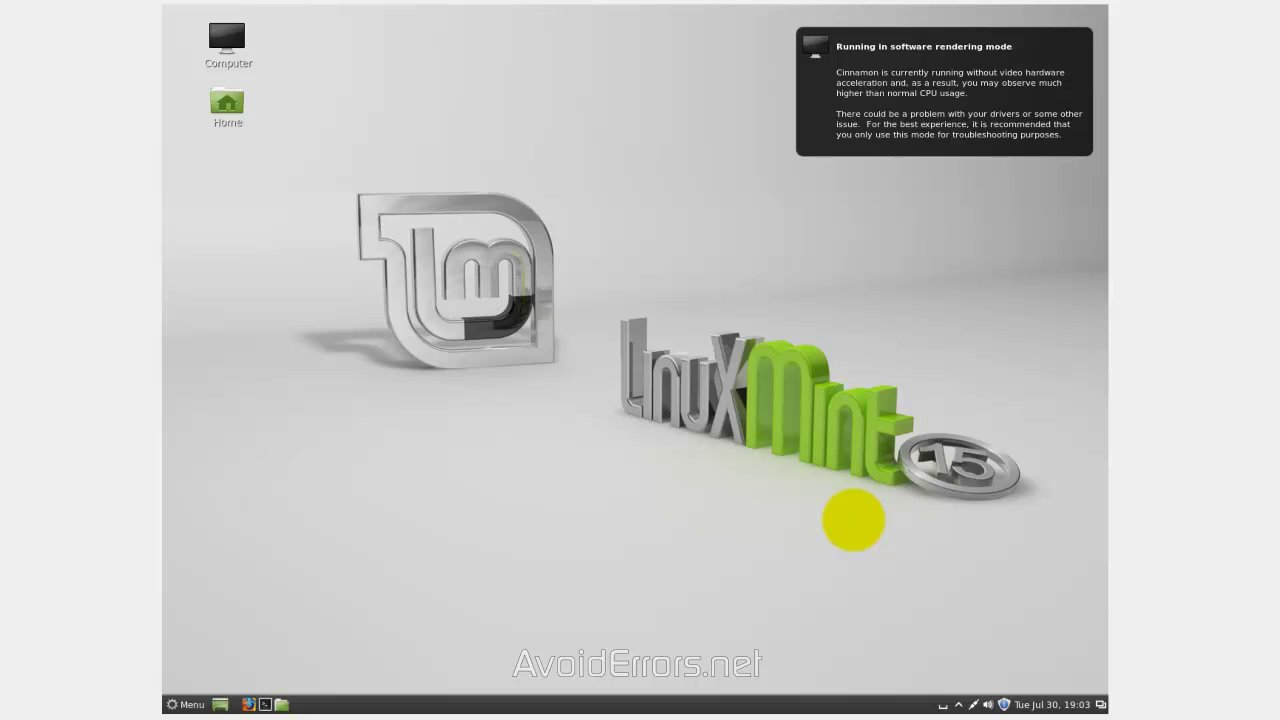
left_click(185, 704)
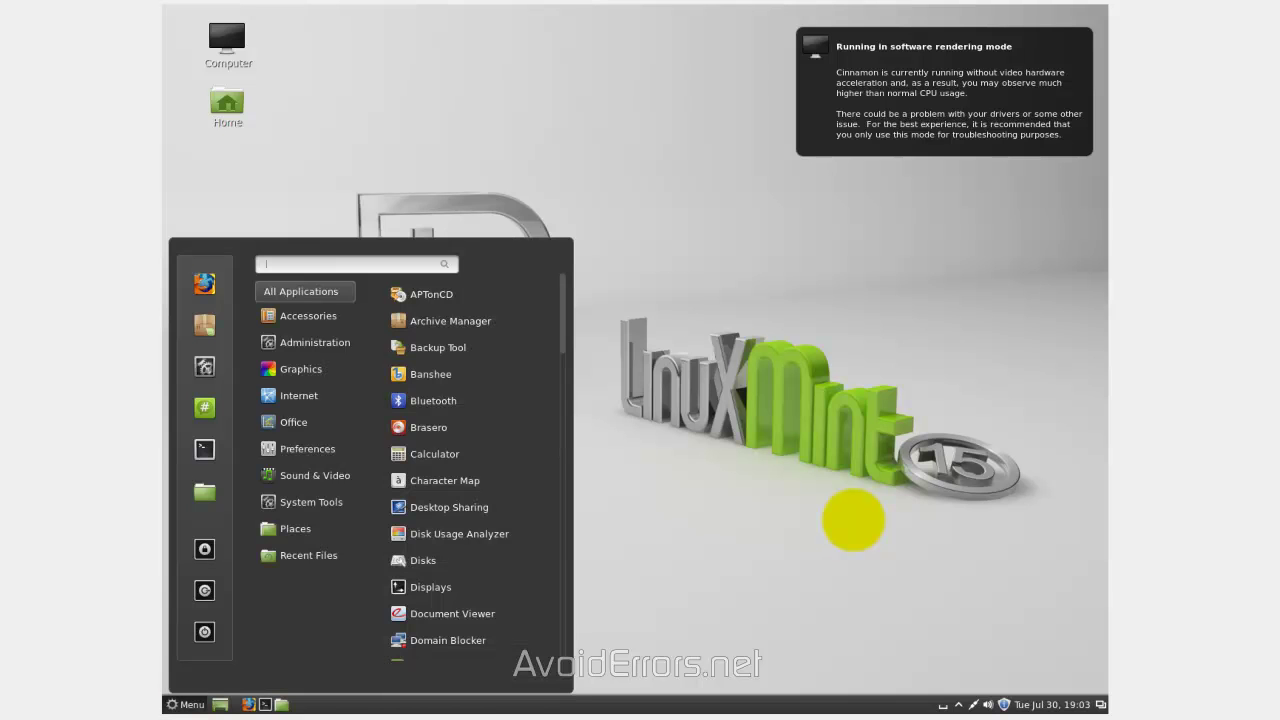